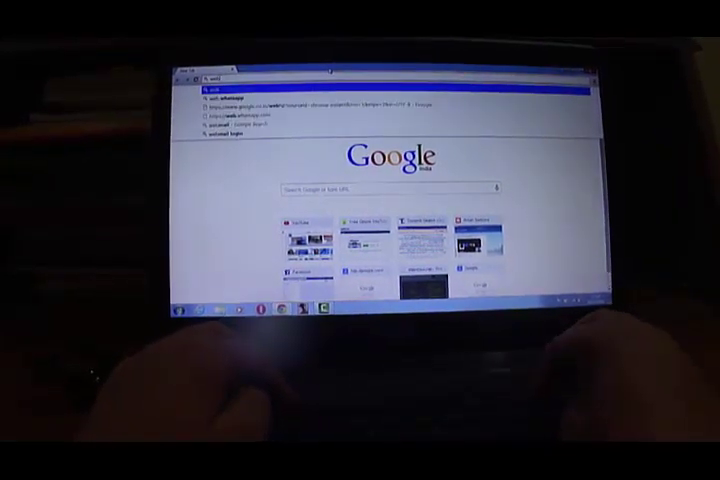
{"action": "type", "text": ".whatsa"}
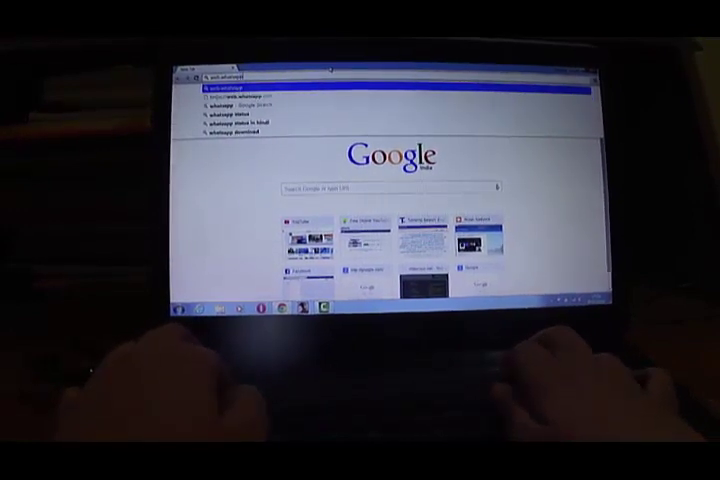
{"action": "type", "text": "ps://"}
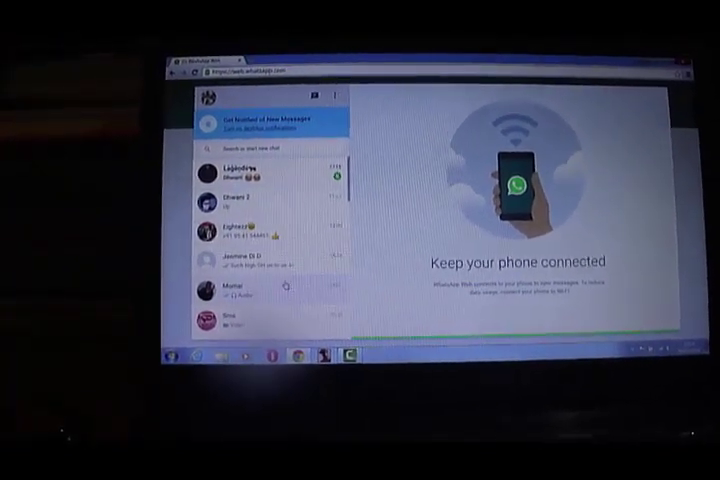
{"action": "left_click", "coordinate": [294, 265]}
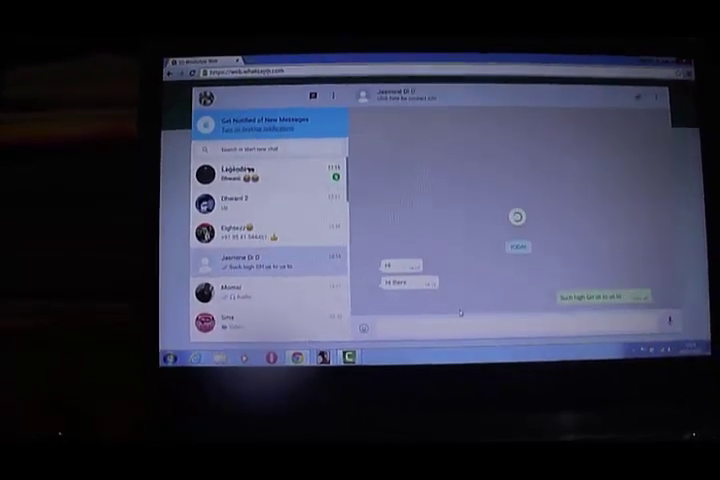
{"action": "type", "text": "got"}
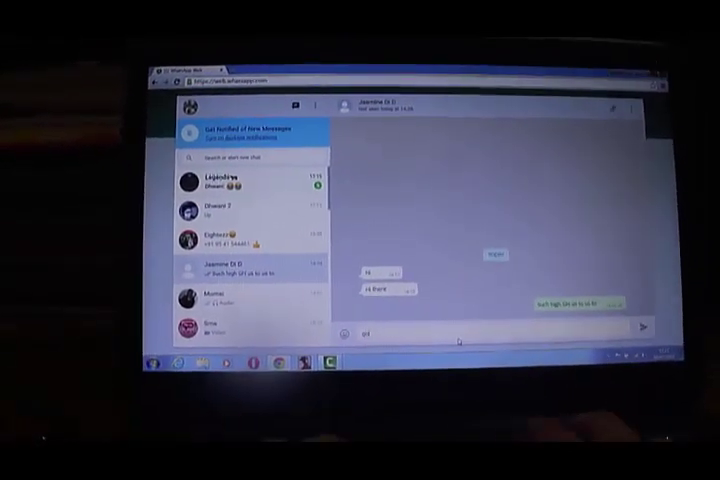
{"action": "type", "text": "cha"}
{"action": "key", "text": "Return"}
{"action": "type", "text": "hifgsd"}
{"action": "key", "text": "Return"}
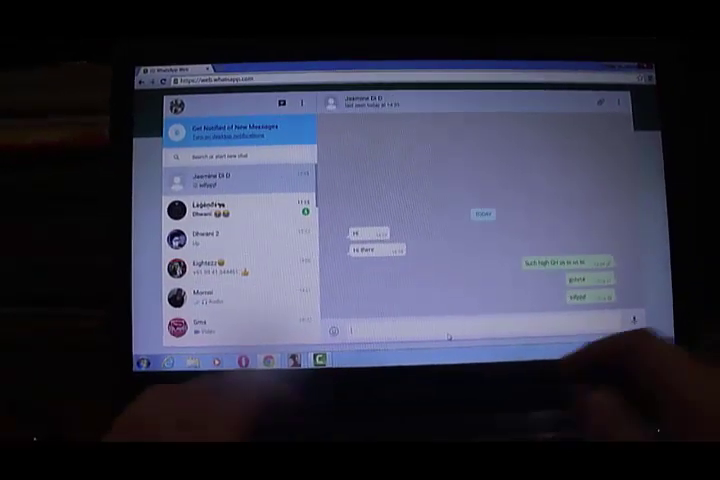
{"action": "left_click", "coordinate": [360, 100]}
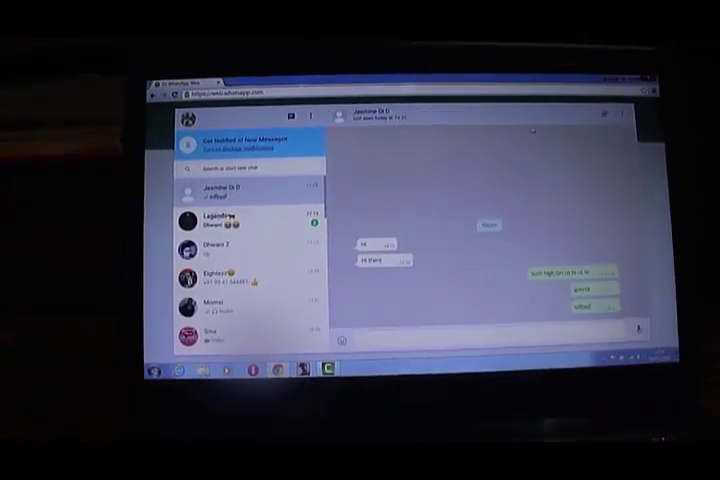
Open the camera attachment and grant Chrome camera access for the live preview.
{"action": "left_click", "coordinate": [604, 116]}
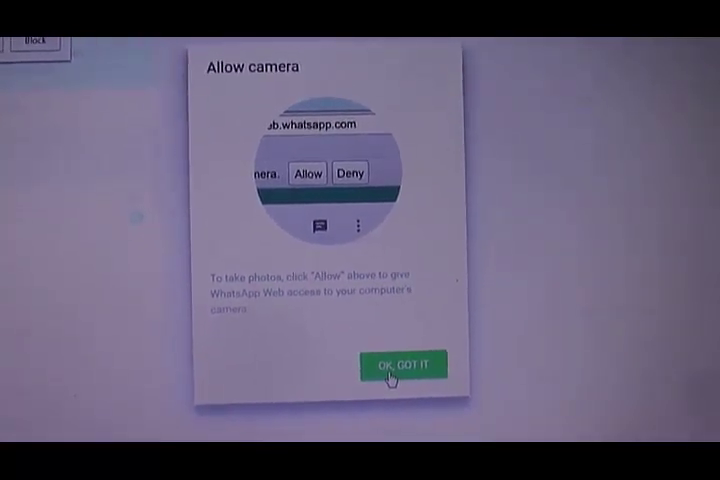
{"action": "left_click", "coordinate": [395, 367]}
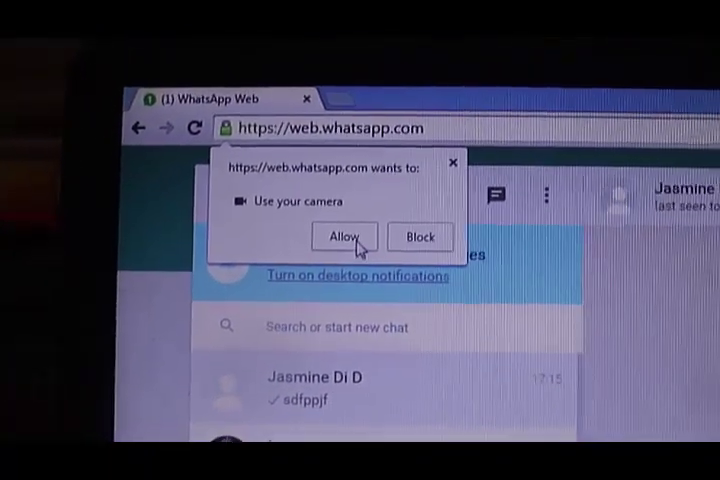
{"action": "left_click", "coordinate": [357, 245]}
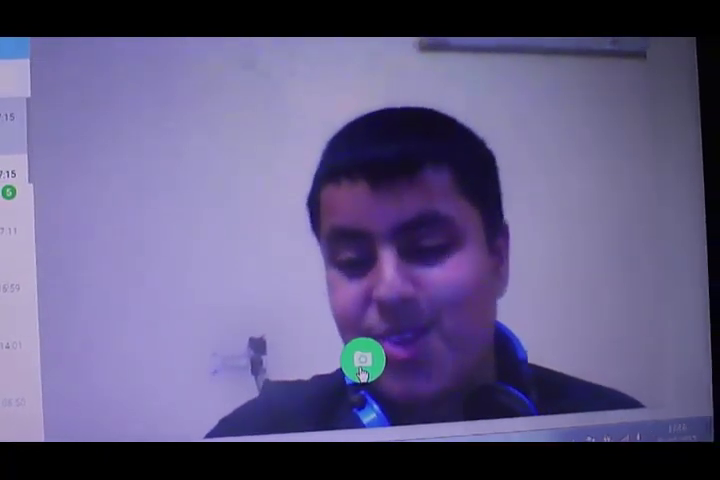
{"action": "left_click", "coordinate": [377, 373]}
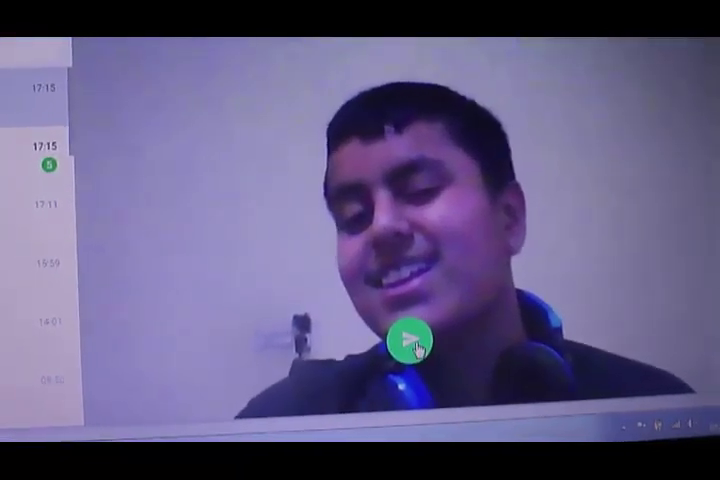
{"action": "left_click", "coordinate": [417, 345]}
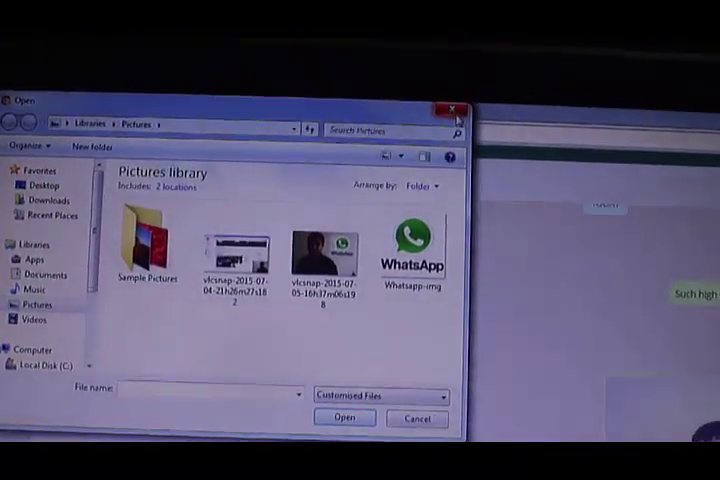
Close the Pictures file picker without choosing a file.
{"action": "left_click", "coordinate": [440, 43]}
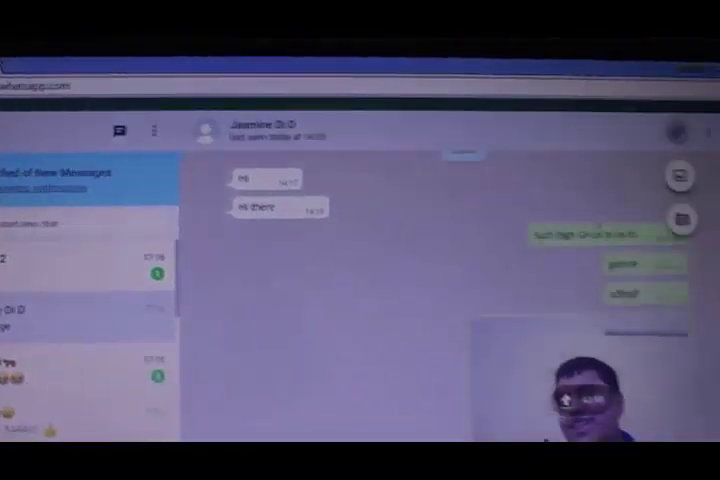